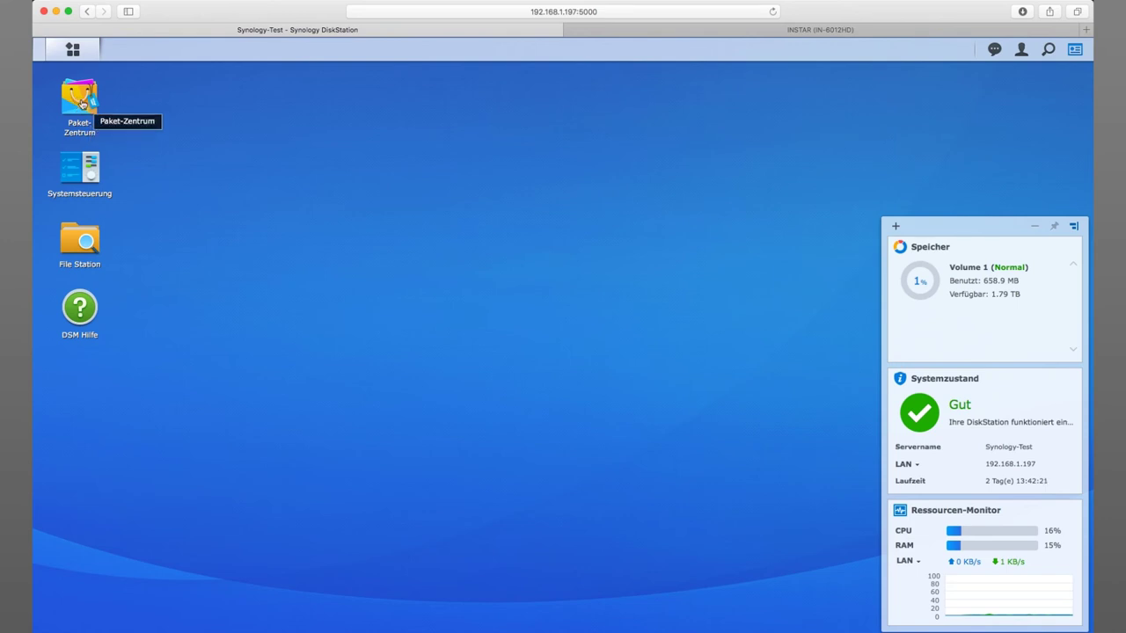
- Review the Surveillance Station package details in Paket-Zentrum's Sicherheit category
click(73, 52)
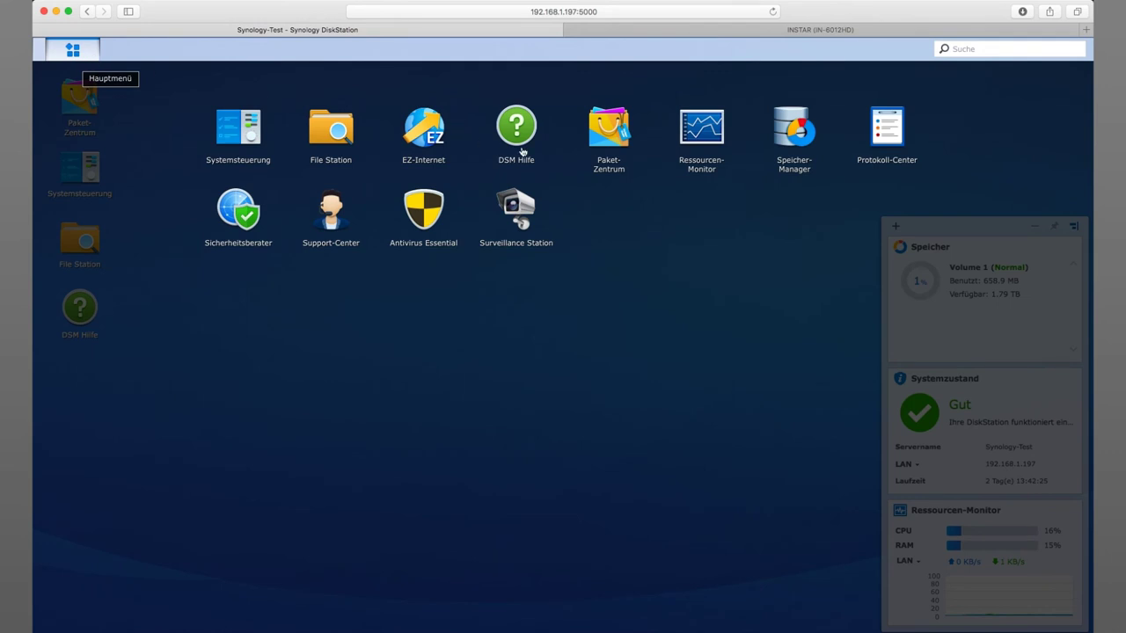
click(608, 131)
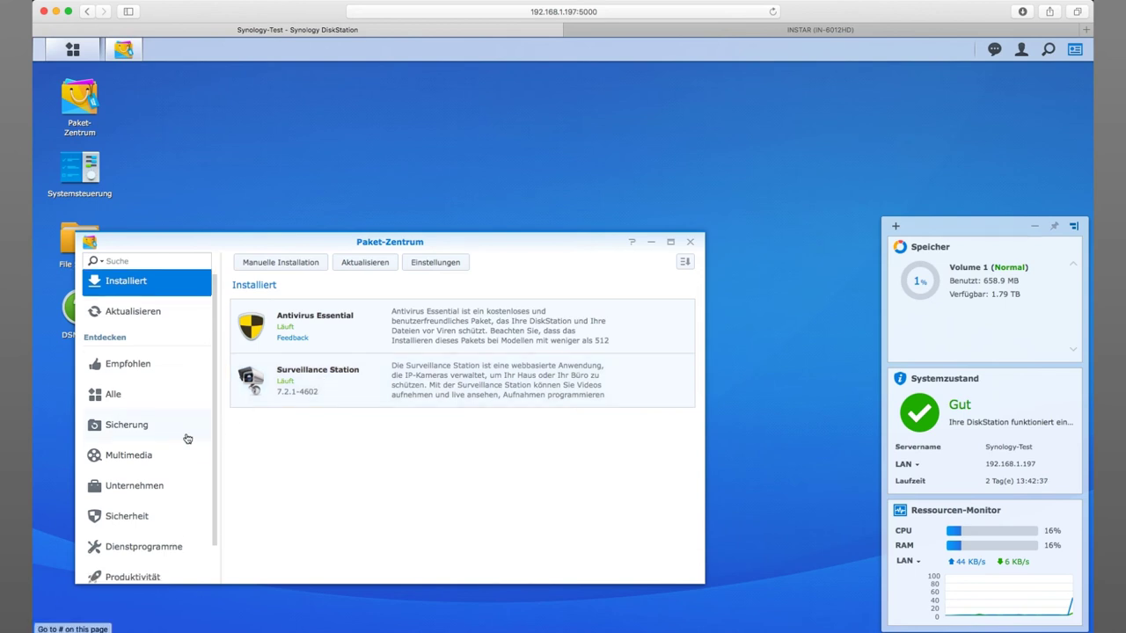
scroll(187, 438, down, 2)
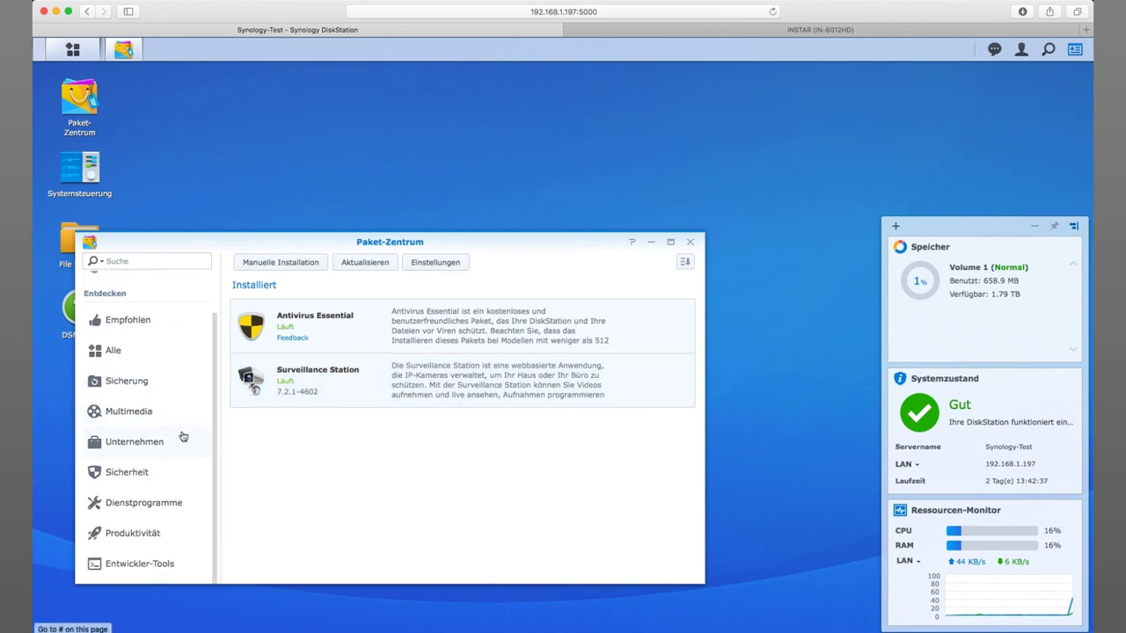
click(128, 476)
click(367, 401)
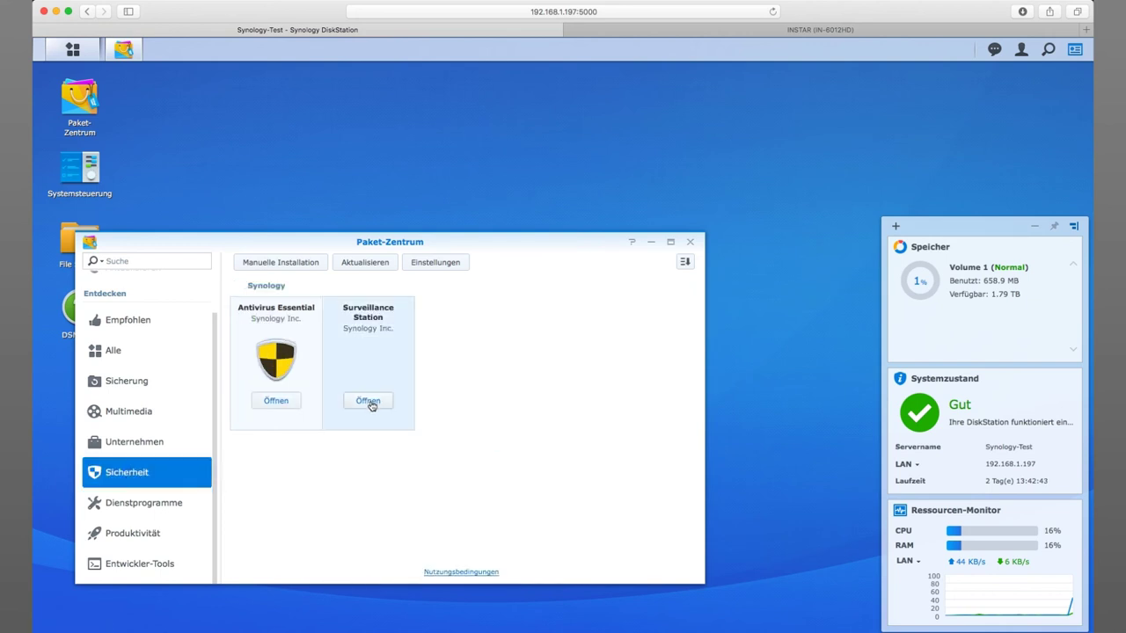
click(373, 314)
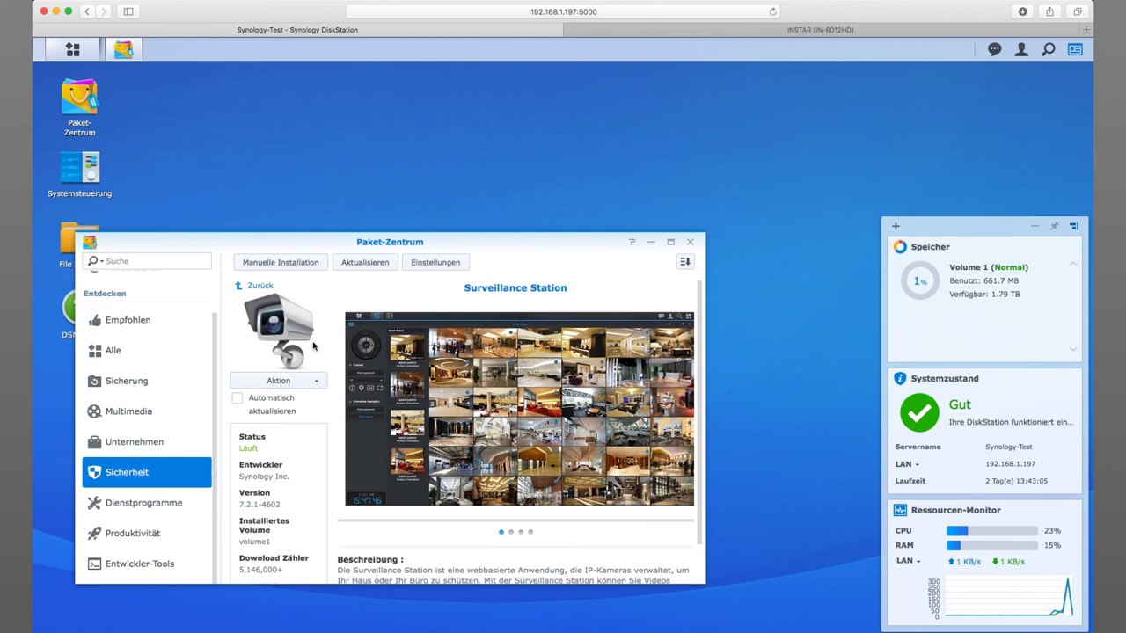
- Close Paket-Zentrum and launch Surveillance Station from the Main Menu
click(690, 241)
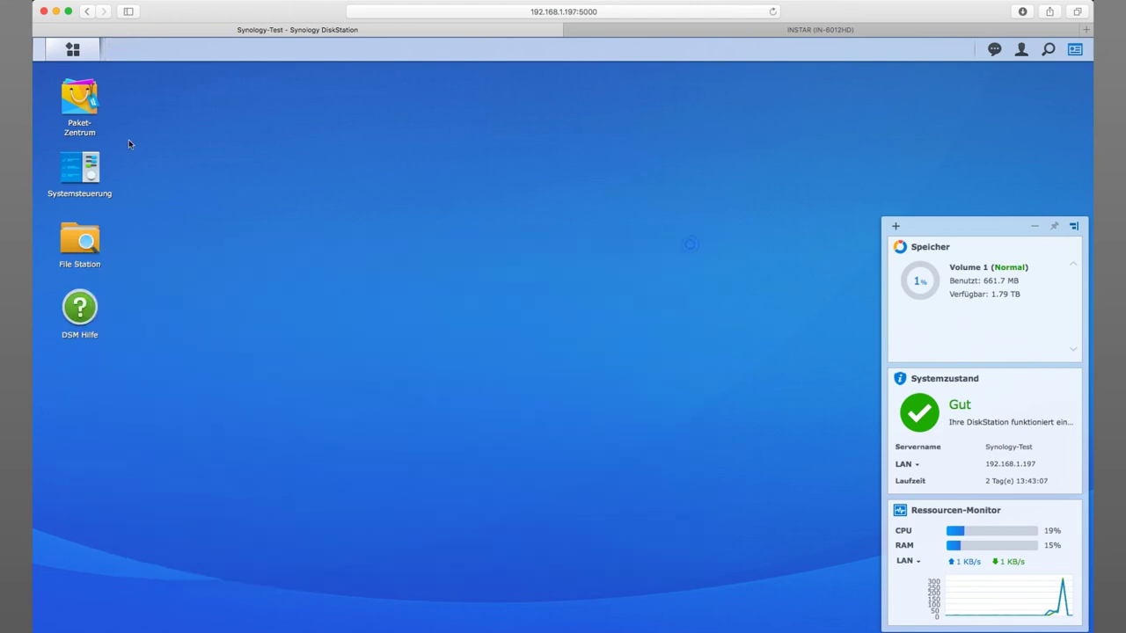
click(70, 51)
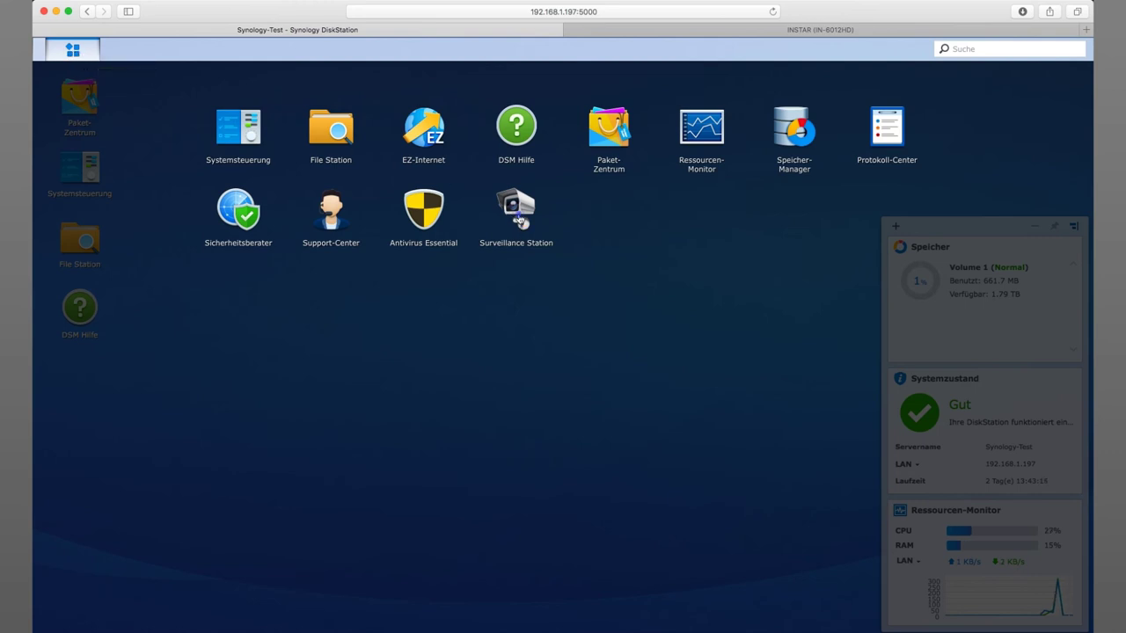
click(519, 219)
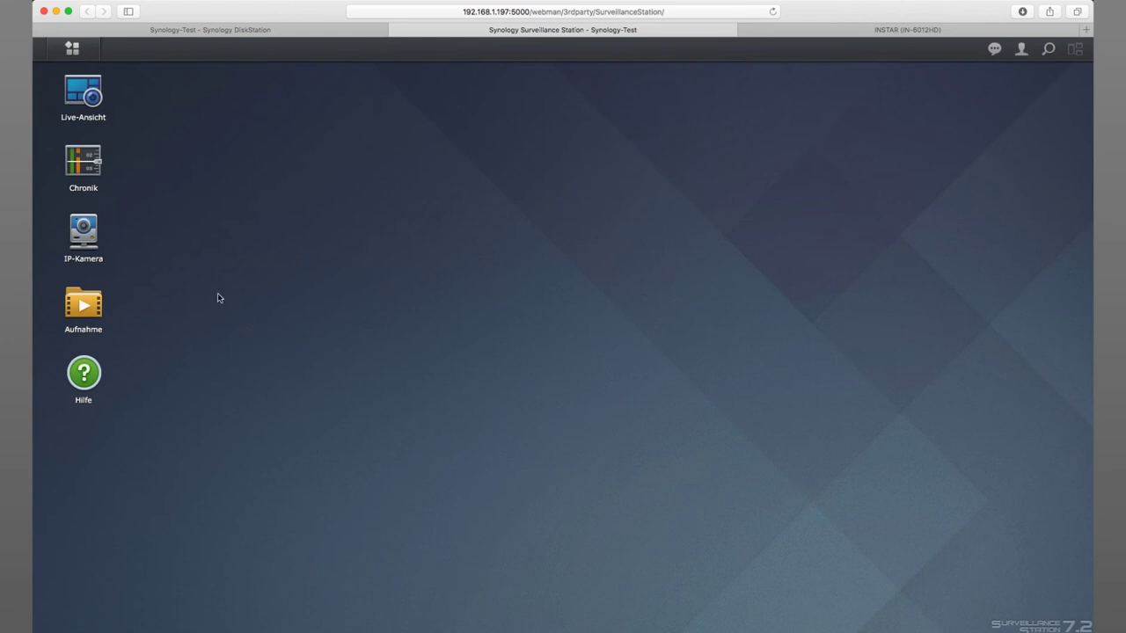
- In IP-Kamera, start Kamera hinzufügen and continue with Schnelles Setup
click(85, 234)
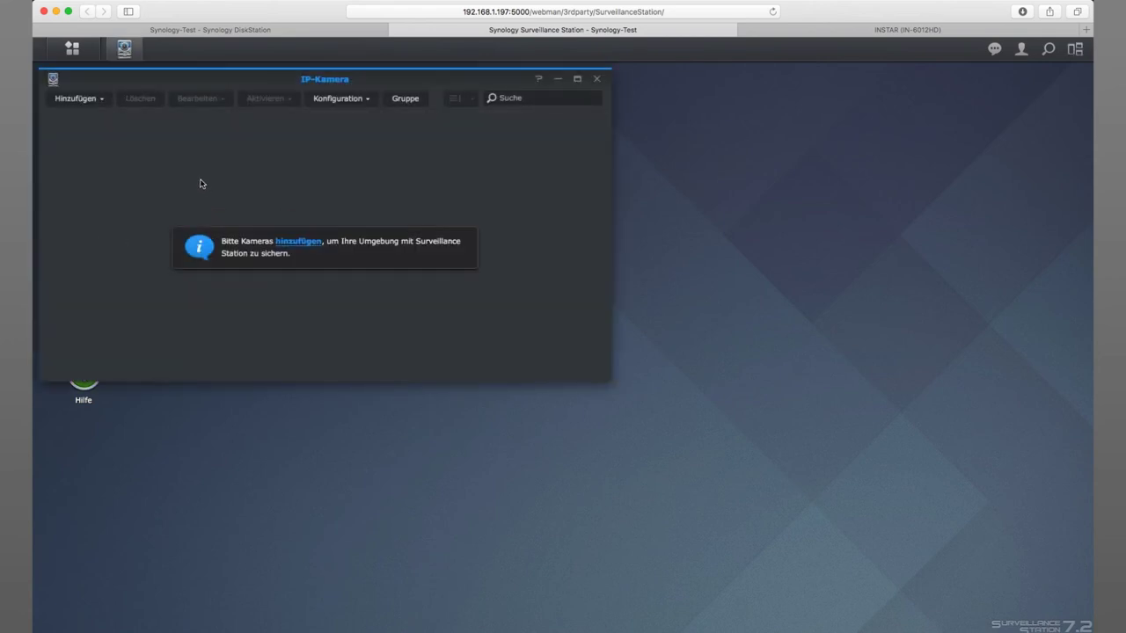
click(102, 101)
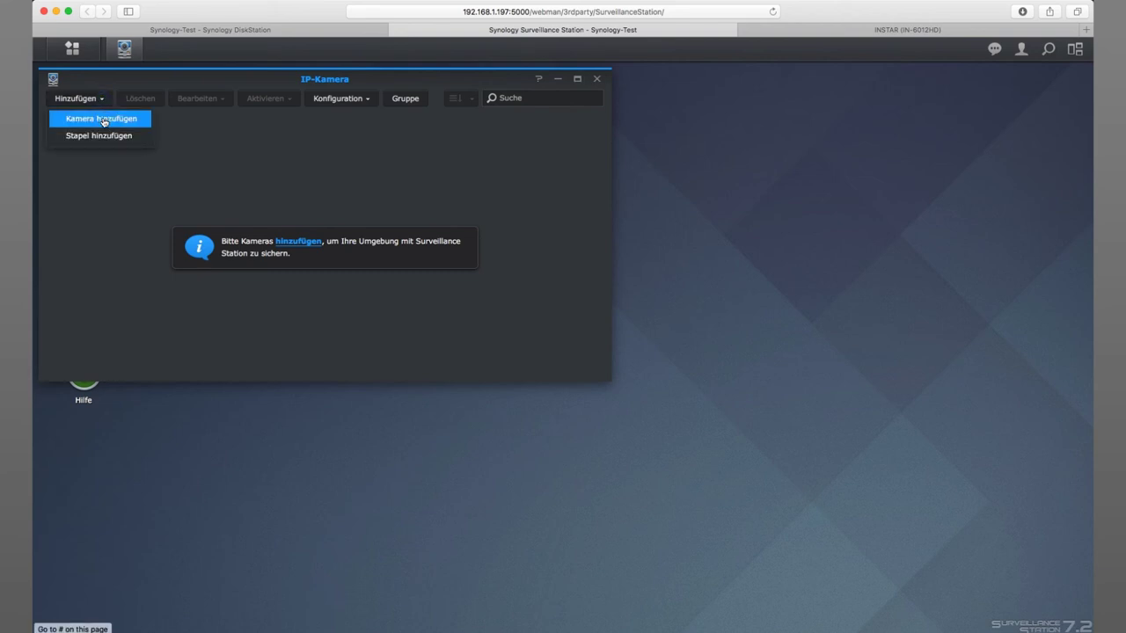
click(104, 120)
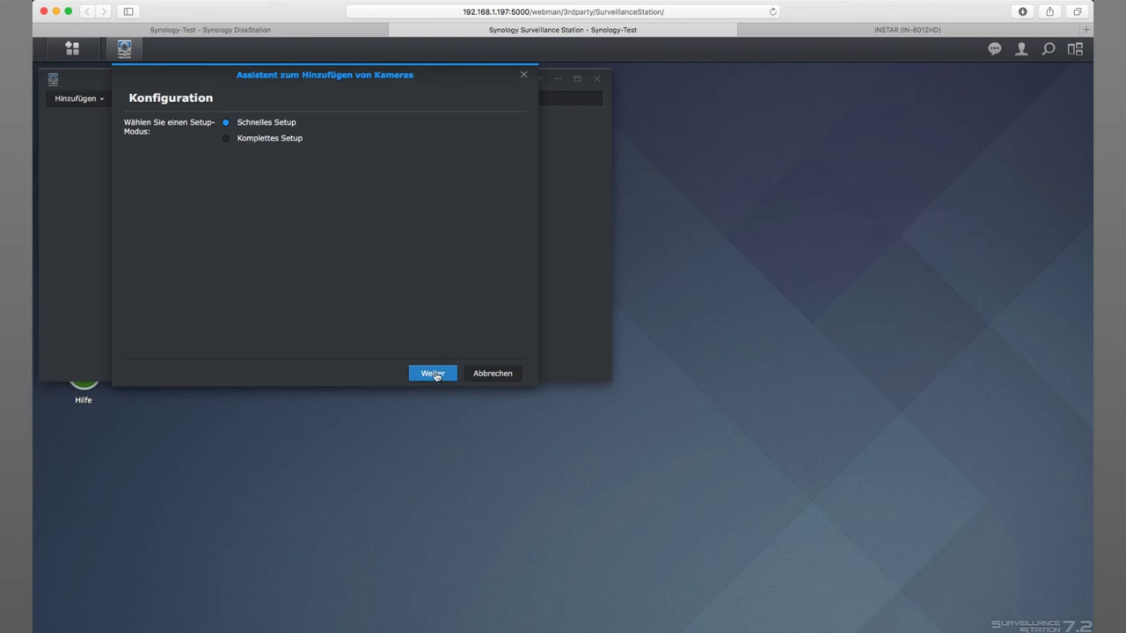
click(433, 373)
- Enter camera name 'Kamera Einfahrt' and IP address 192.168.1.18, keeping port 80
click(221, 126)
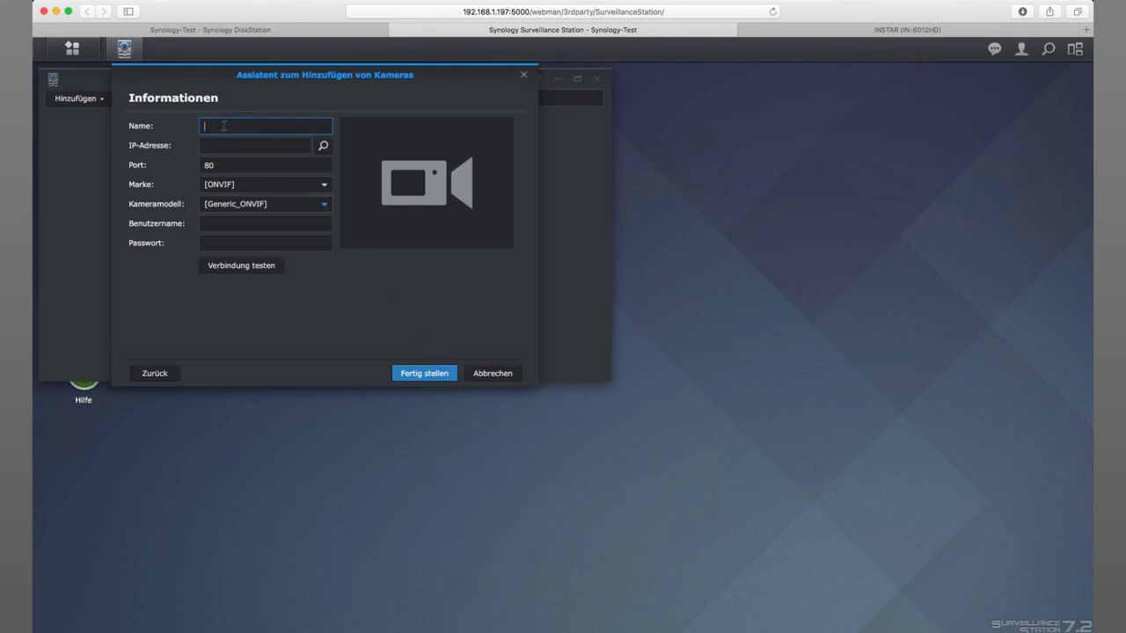
text(Kamera Einfahrt)
click(253, 146)
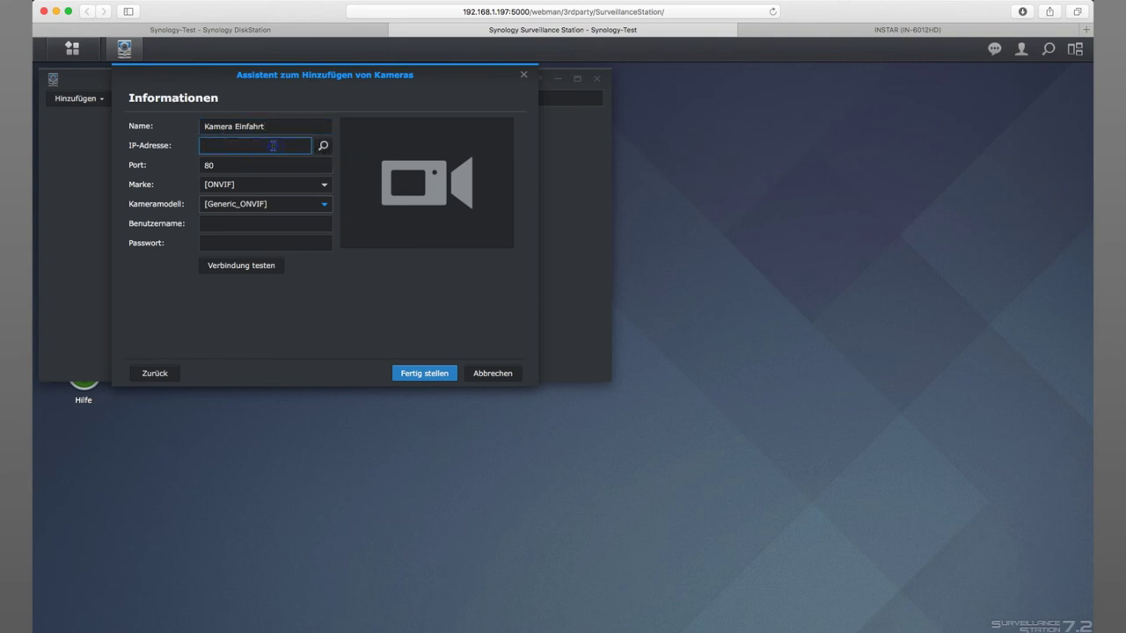
text(192.168)
text(.1.18)
click(242, 167)
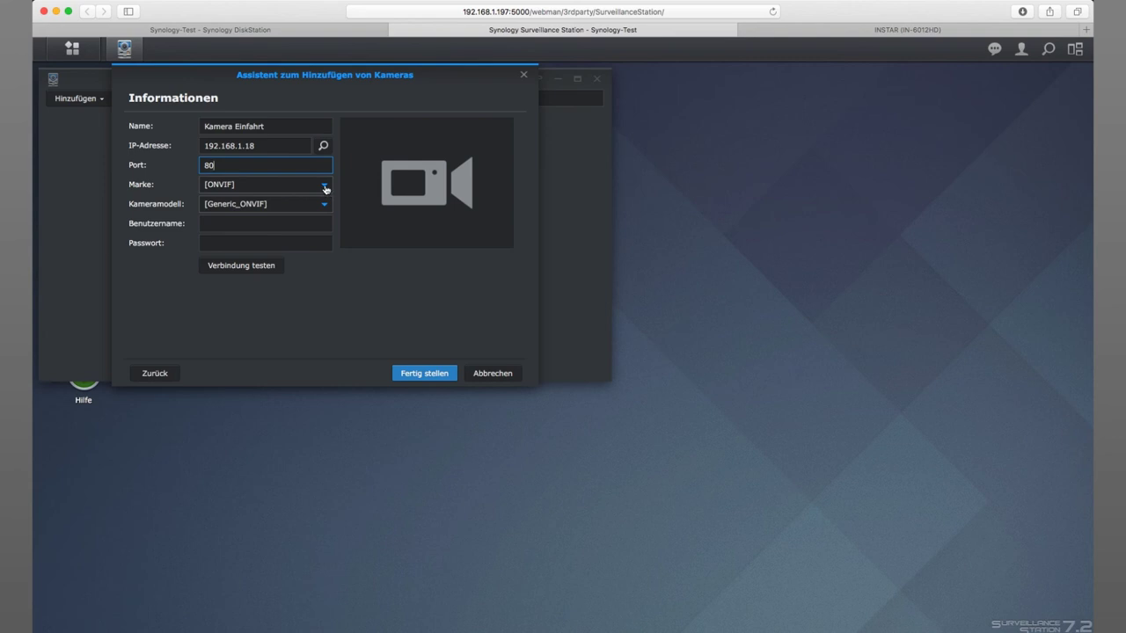
- Set brand INSTAR and model IN-6012HD, keeping G711 as the audio format
click(324, 186)
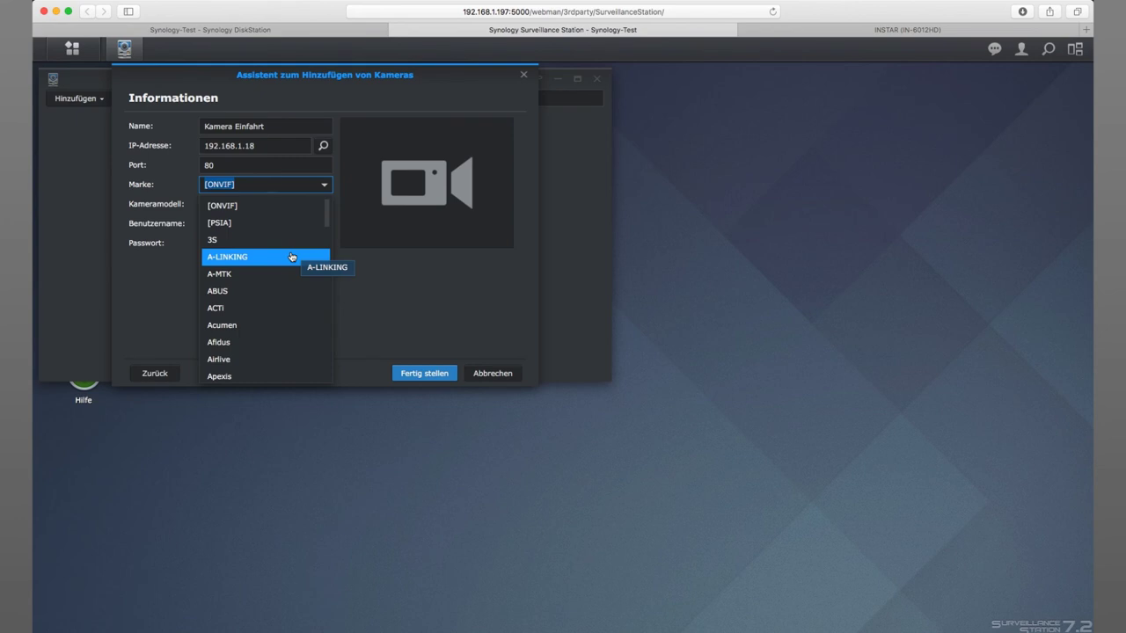
text(INSTAR)
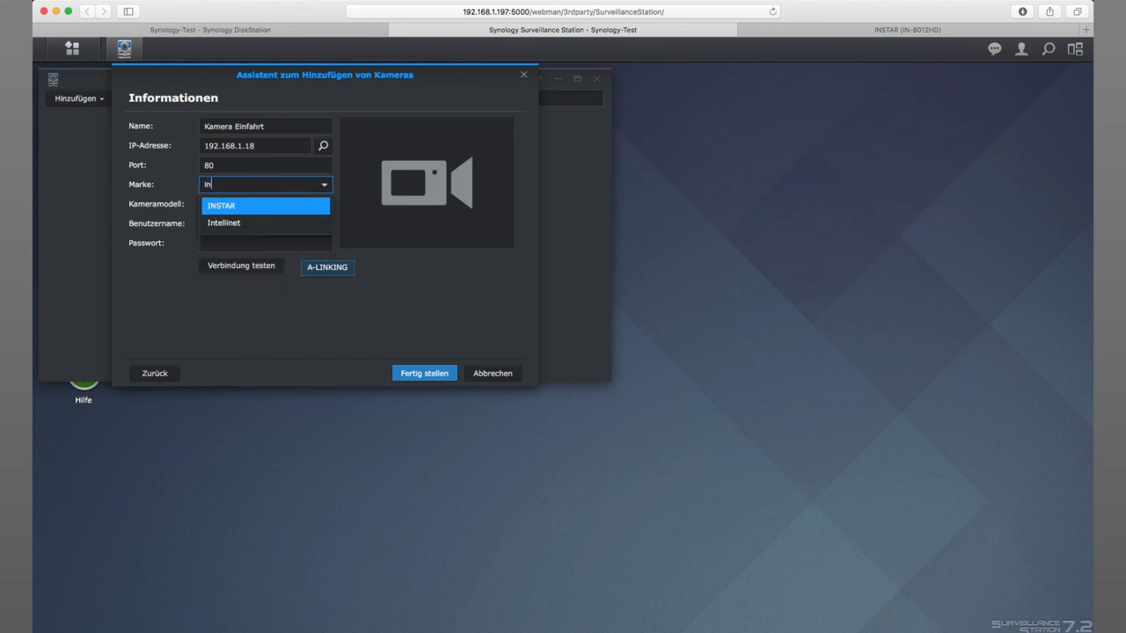
click(233, 208)
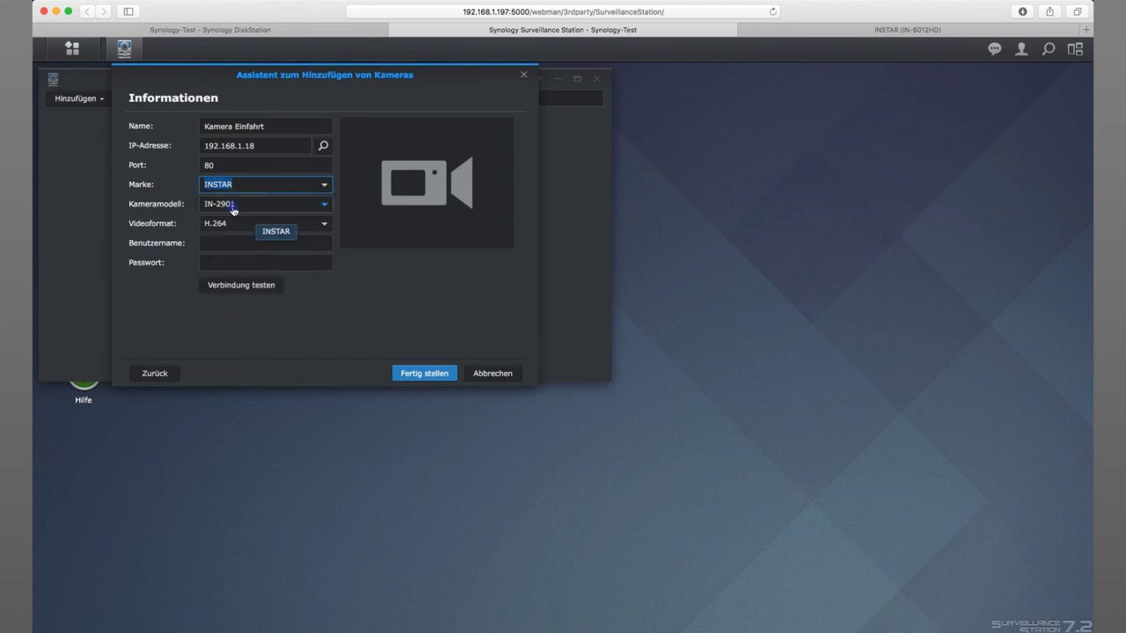
click(326, 206)
click(325, 205)
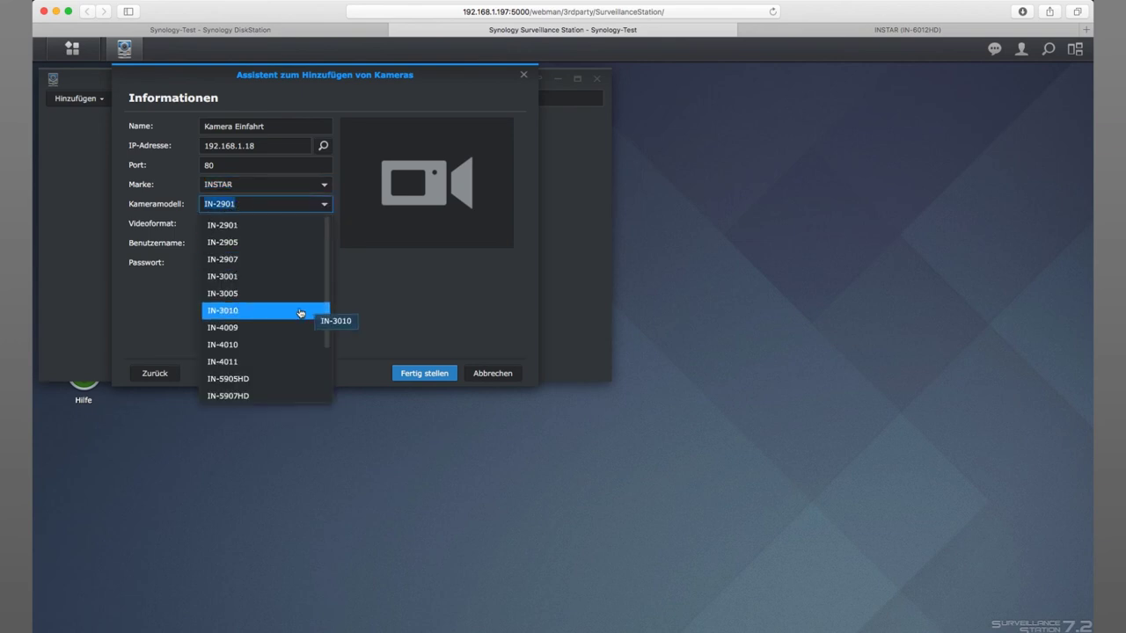
scroll(296, 318, down, 3)
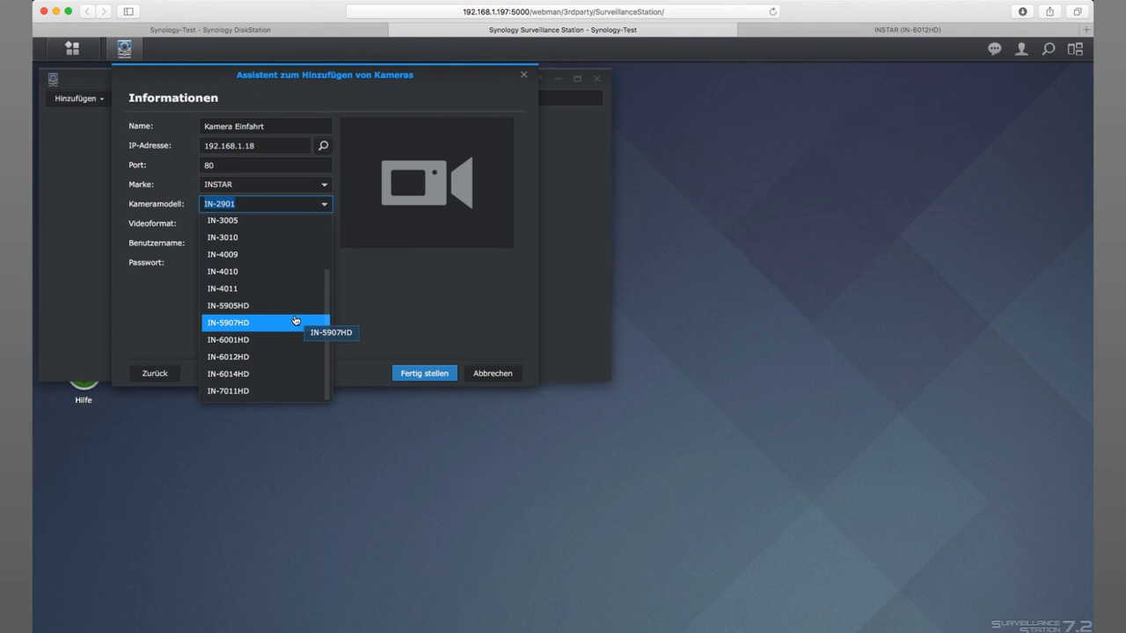
click(239, 359)
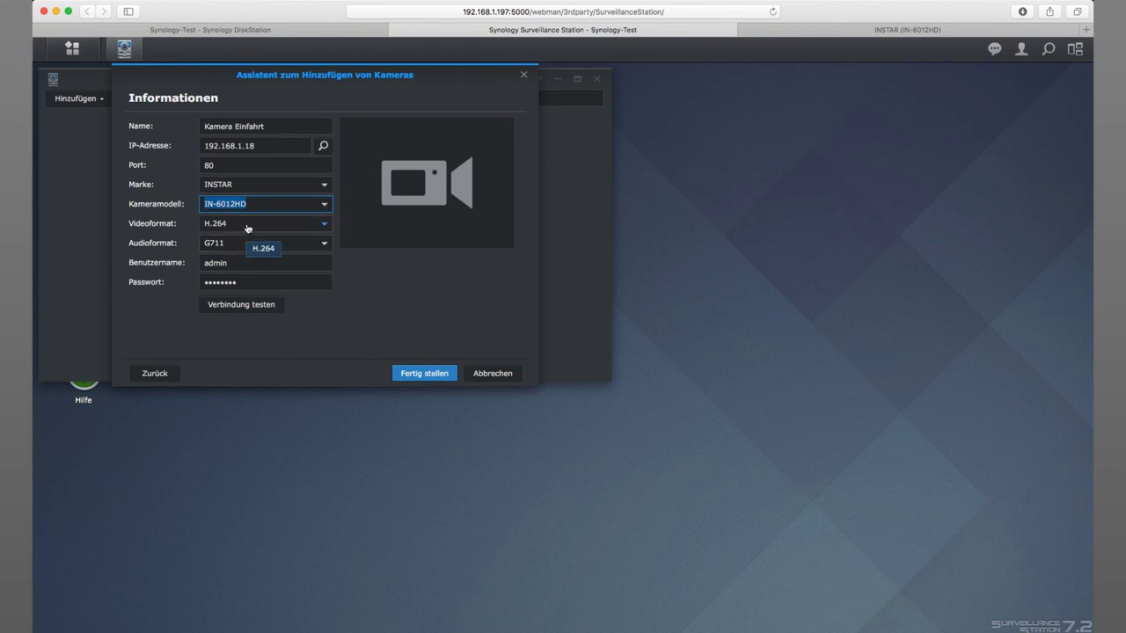
click(242, 246)
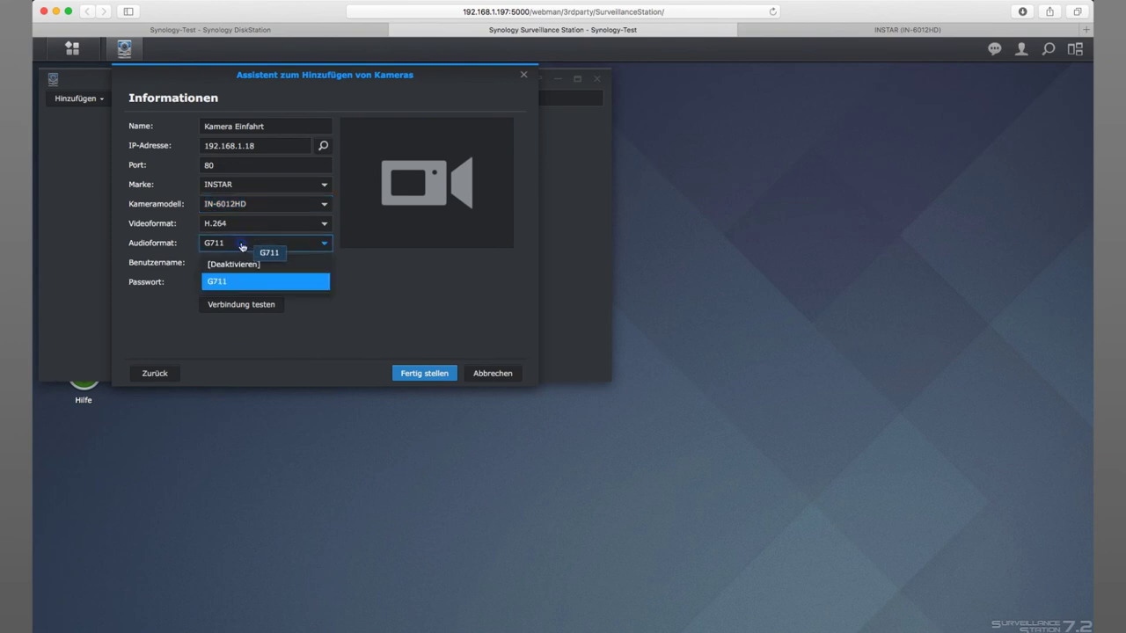
click(243, 246)
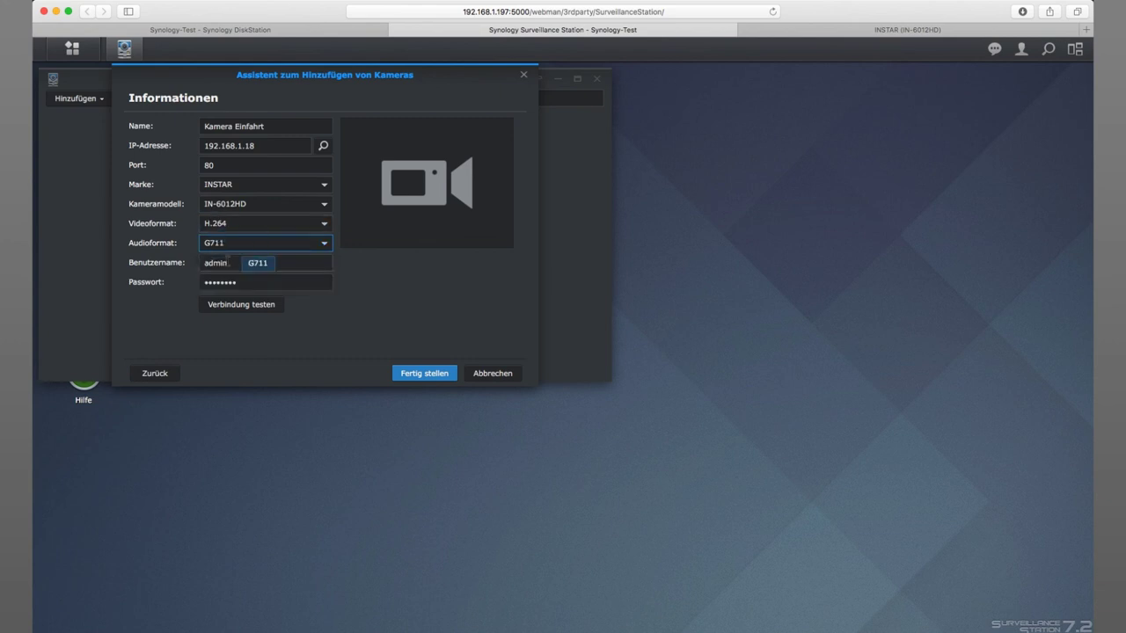
click(234, 262)
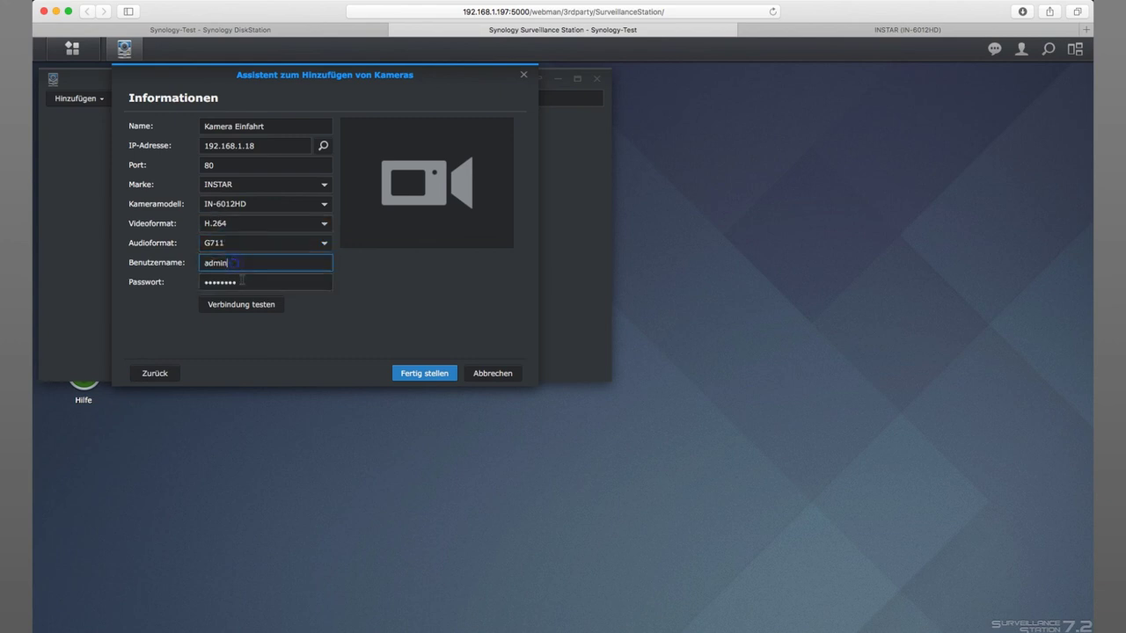
- Enter the camera password, run Verbindung testen for a live preview, and finish
double_click(322, 282)
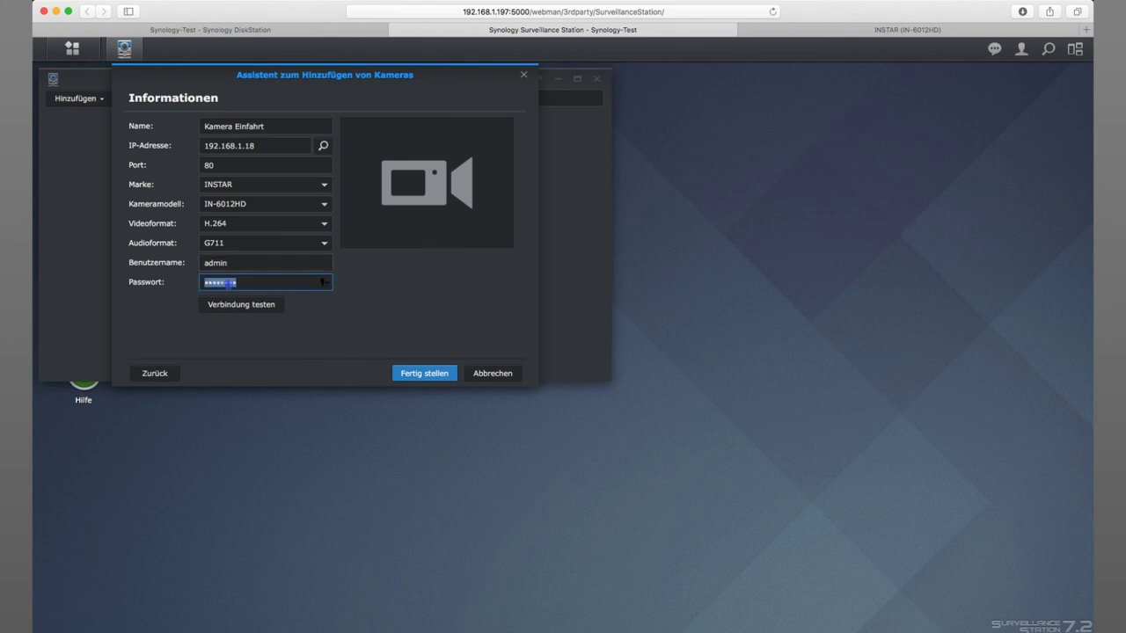
text(instar)
click(252, 308)
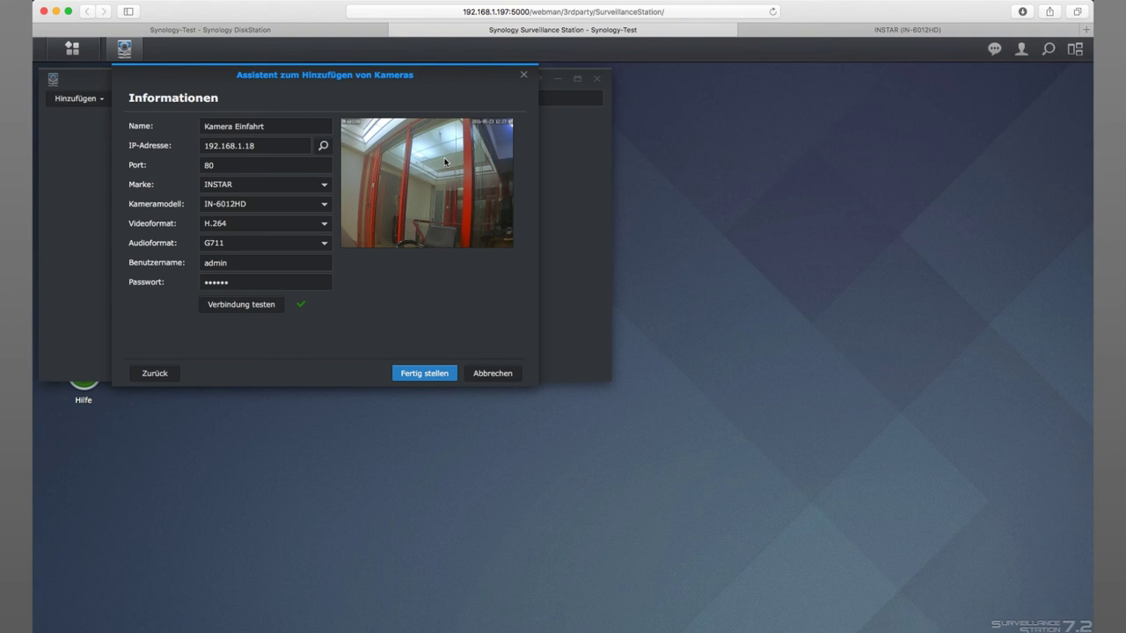
click(423, 373)
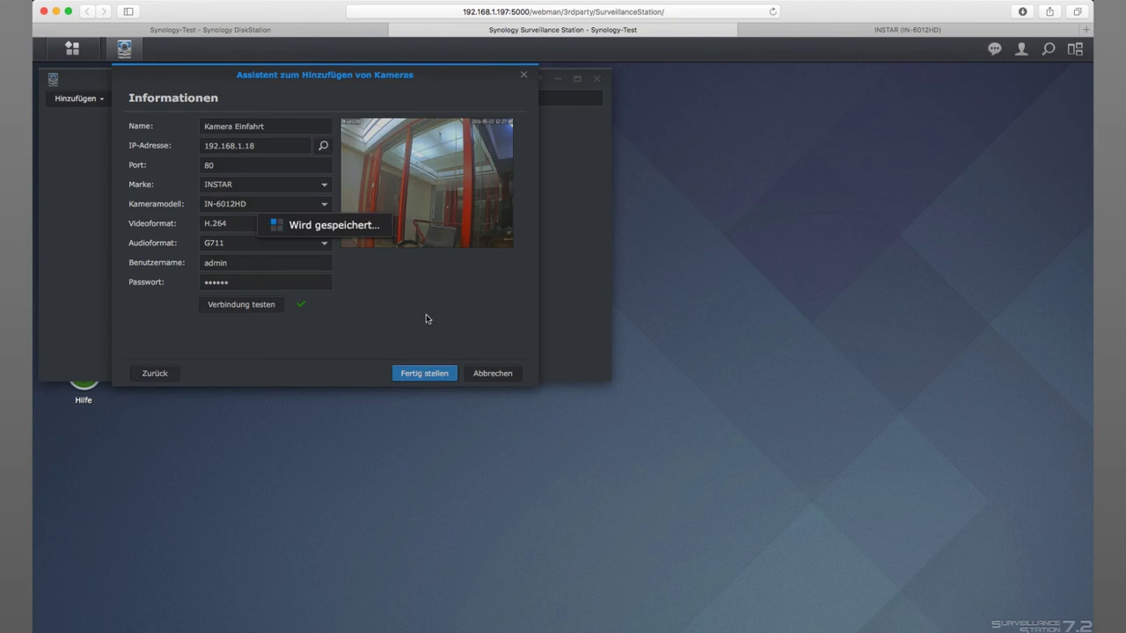